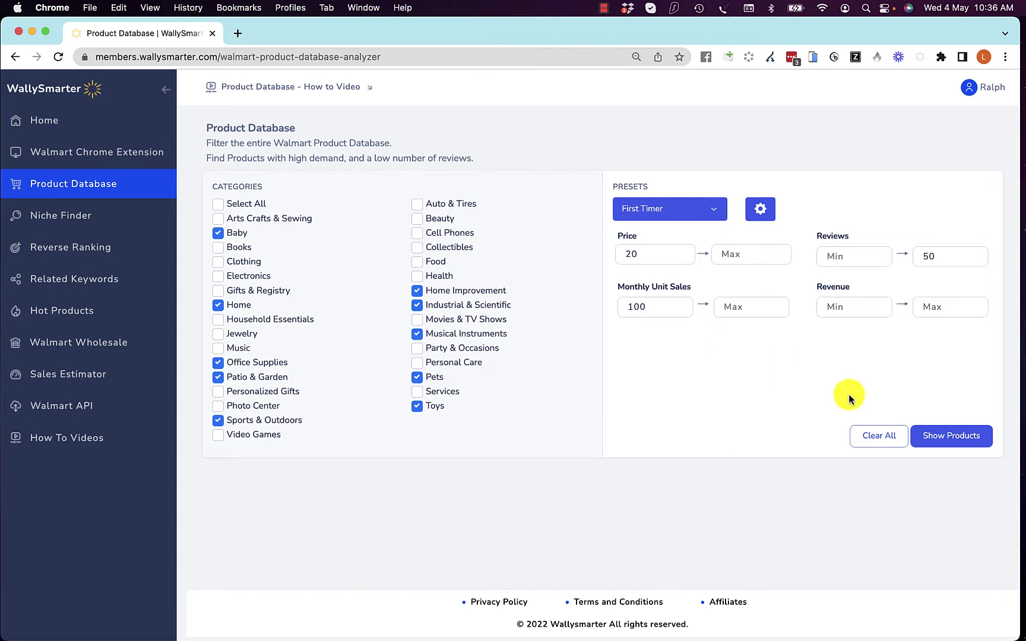
Step: Show the product results for the loaded First Timer preset
{"action": "left_click", "coordinate": [947, 437]}
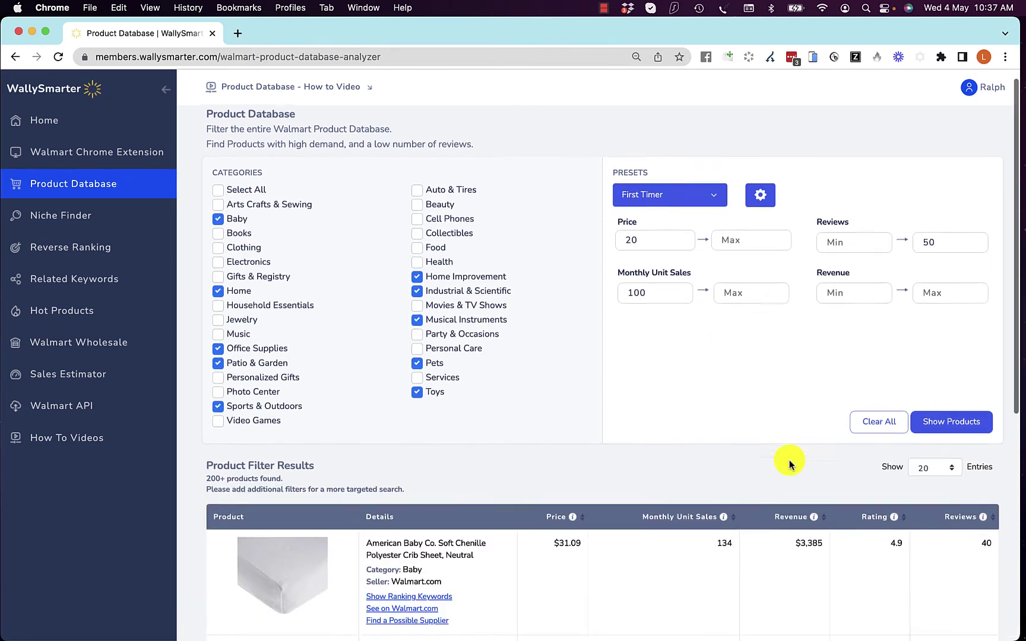
Step: Open the Bacati muslin blankets' ranking keywords and Walmart.com page, returning to the results each time
{"action": "scroll", "coordinate": [788, 464], "scroll_direction": "down", "scroll_amount": 5}
{"action": "scroll", "coordinate": [789, 459], "scroll_direction": "up", "scroll_amount": 2}
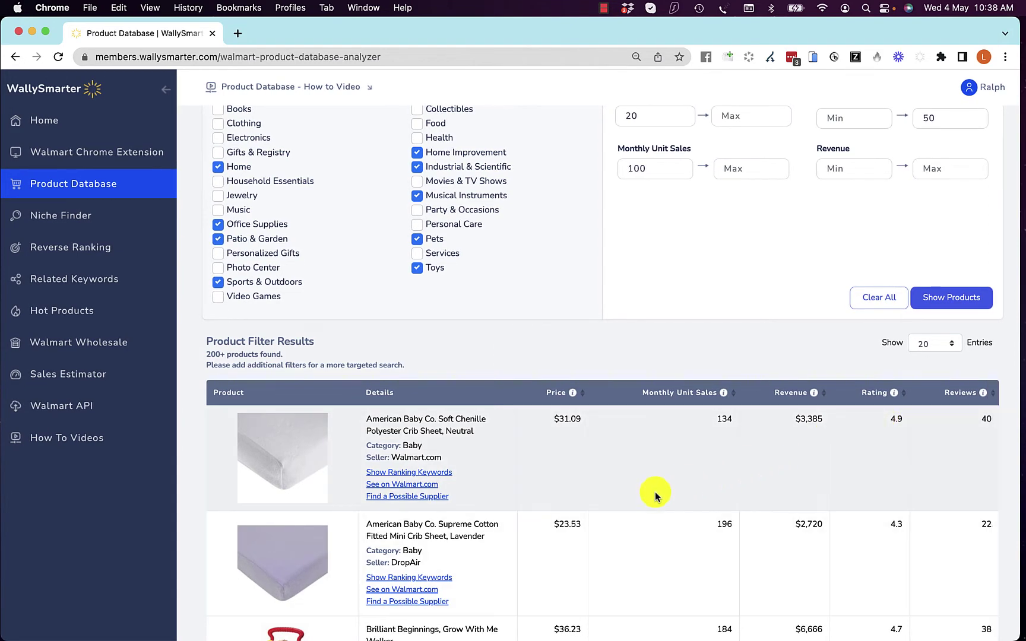
{"action": "scroll", "coordinate": [572, 520], "scroll_direction": "down", "scroll_amount": 1}
{"action": "scroll", "coordinate": [571, 519], "scroll_direction": "down", "scroll_amount": 8}
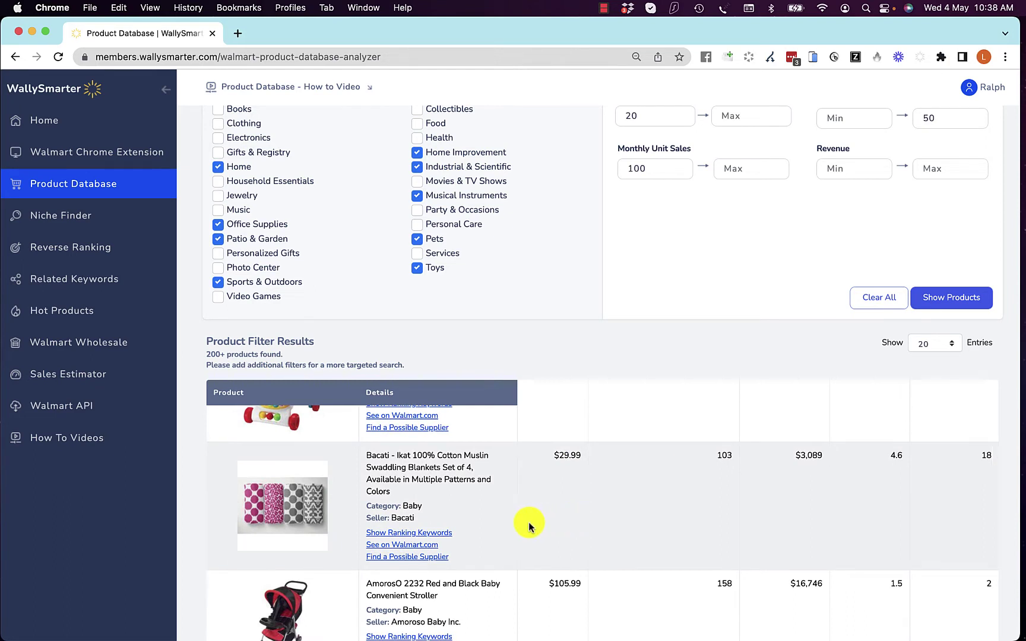
{"action": "left_click", "coordinate": [413, 532]}
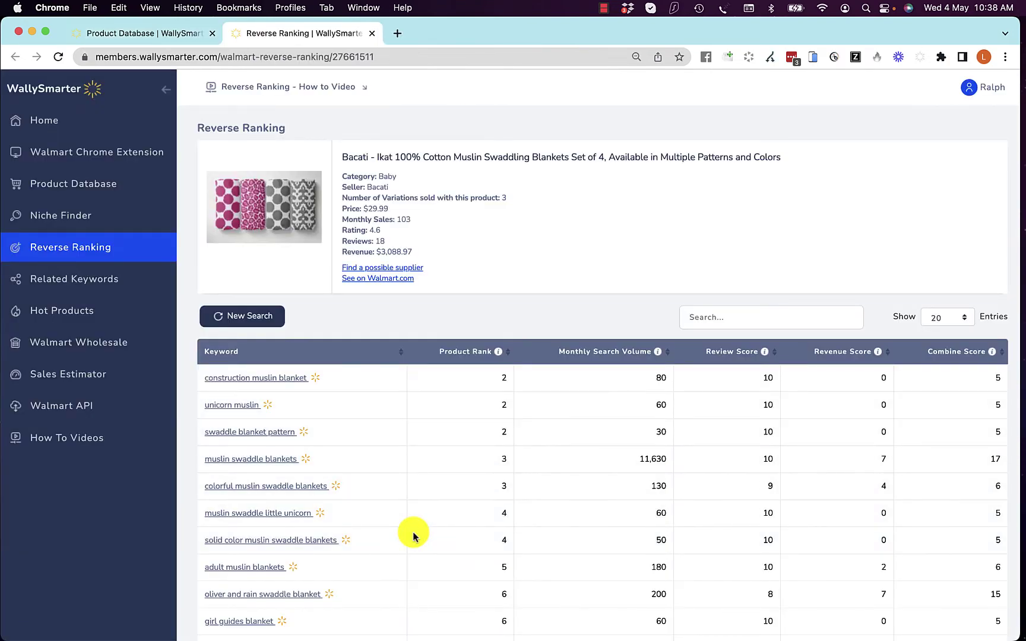
{"action": "key", "text": "super+alt+Left"}
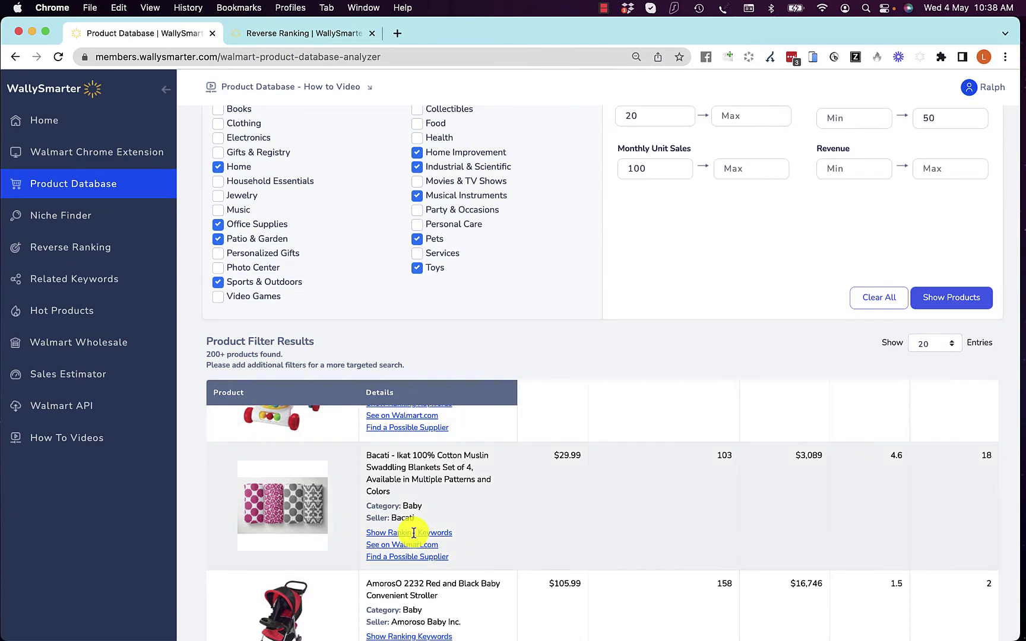
{"action": "left_click", "coordinate": [397, 545]}
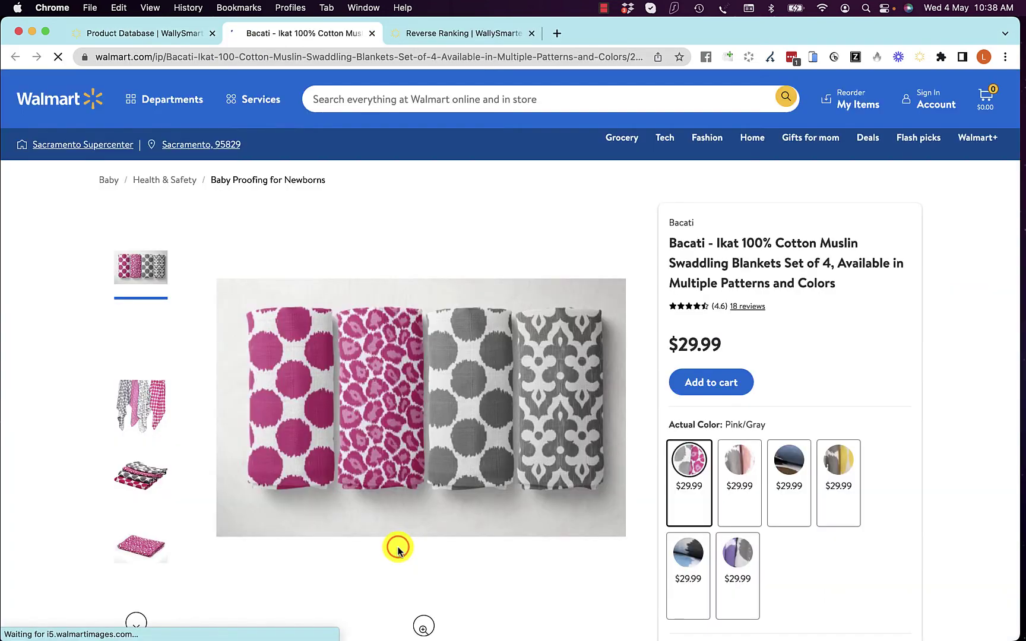
{"action": "key", "text": "super+alt+Left"}
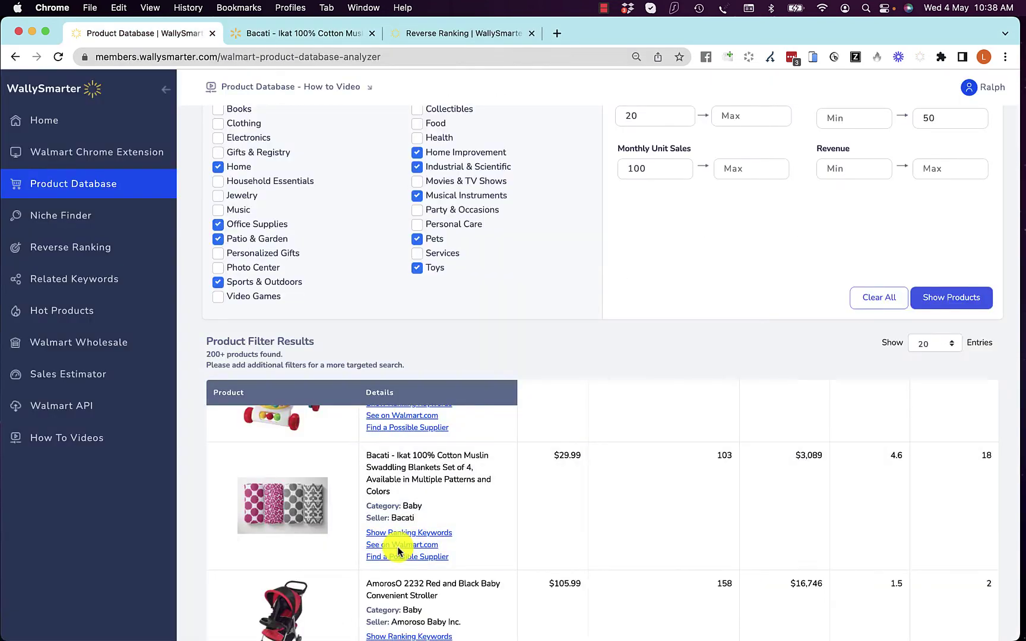
Step: Browse Alibaba suppliers for the Bacati muslin blankets, then return to the Product Database
{"action": "left_click", "coordinate": [397, 556]}
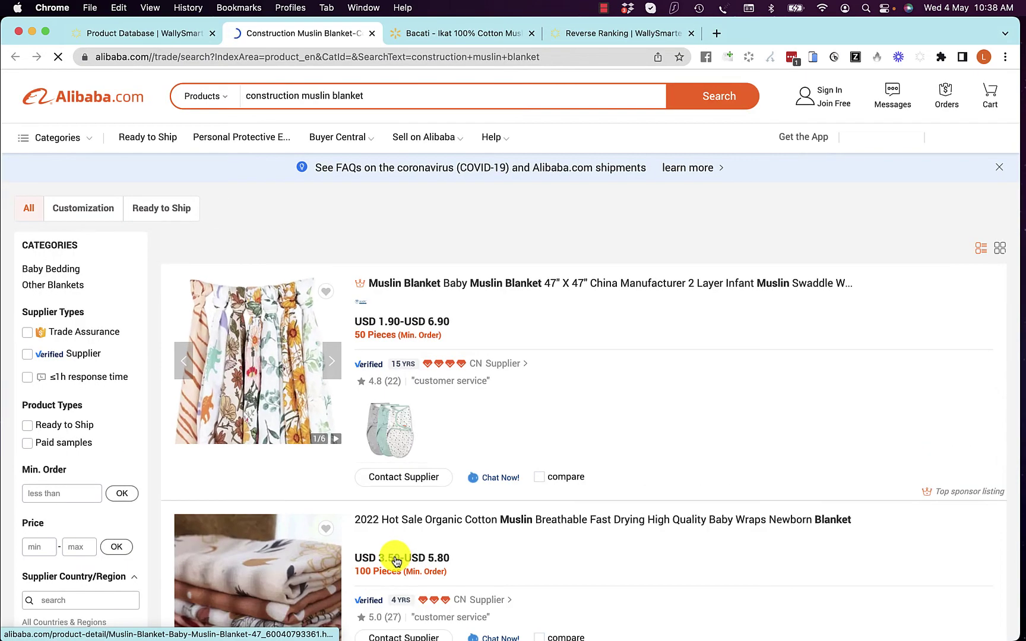
{"action": "scroll", "coordinate": [278, 520], "scroll_direction": "down", "scroll_amount": 8}
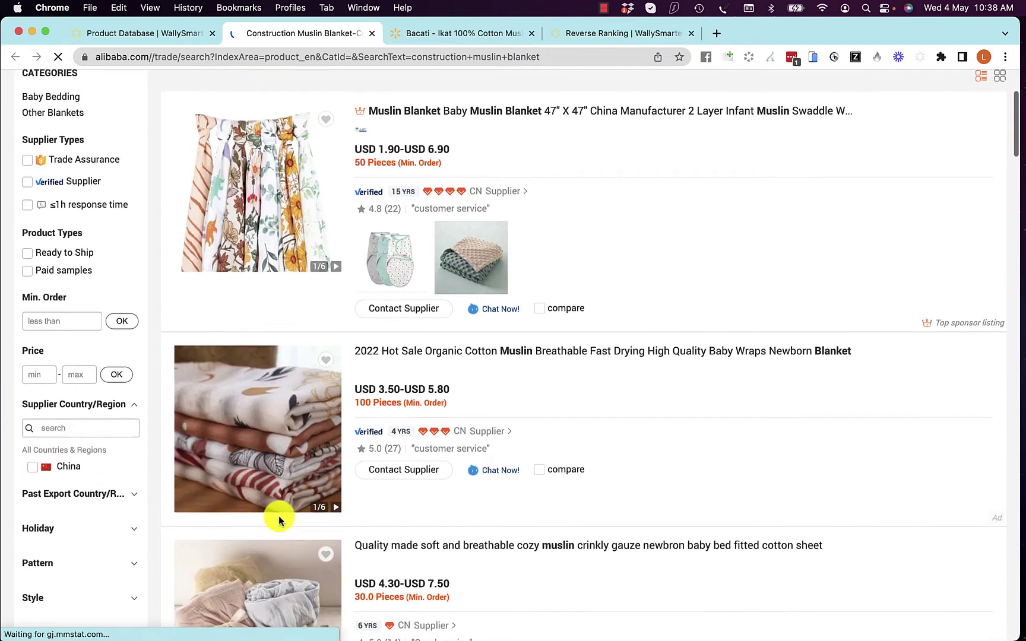
{"action": "key", "text": "ctrl+shift+Tab"}
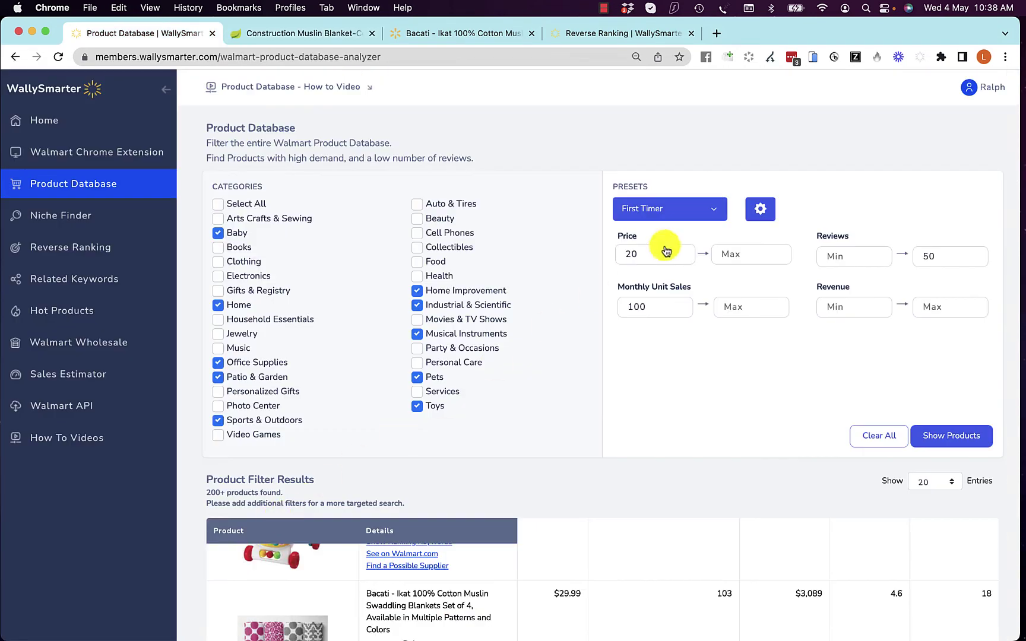
Step: Apply the Repeat Seller preset, then switch to the High Cost High Profit preset
{"action": "left_click", "coordinate": [711, 211]}
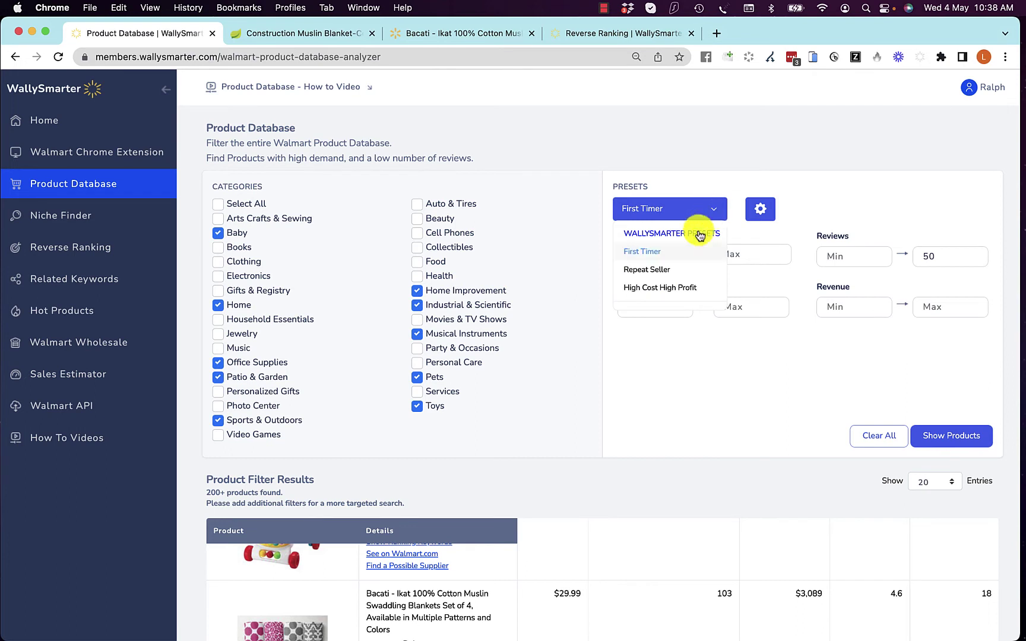
{"action": "left_click", "coordinate": [671, 272]}
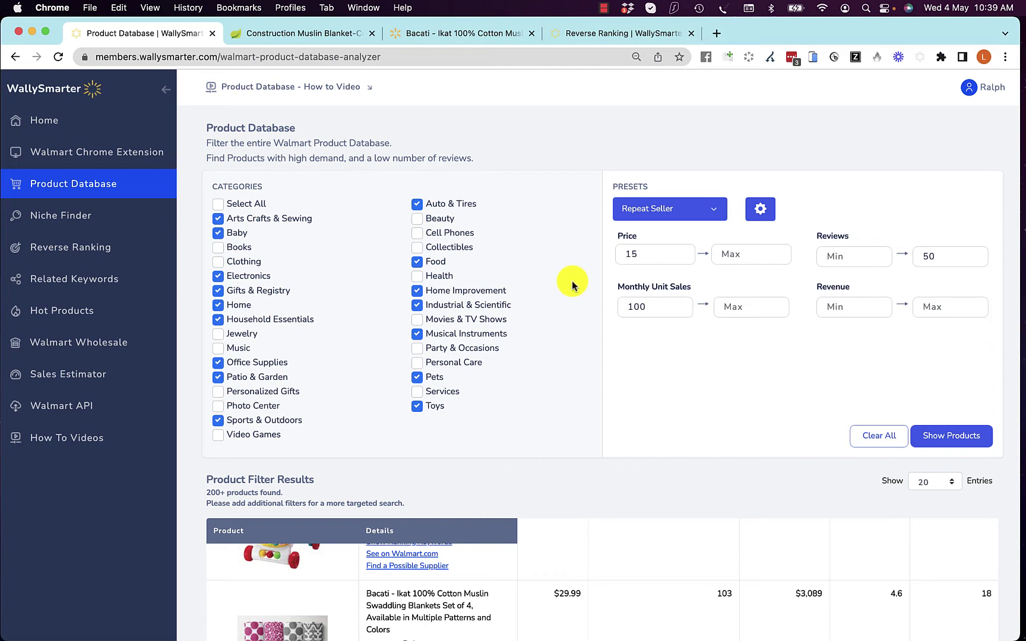
{"action": "left_click", "coordinate": [715, 209]}
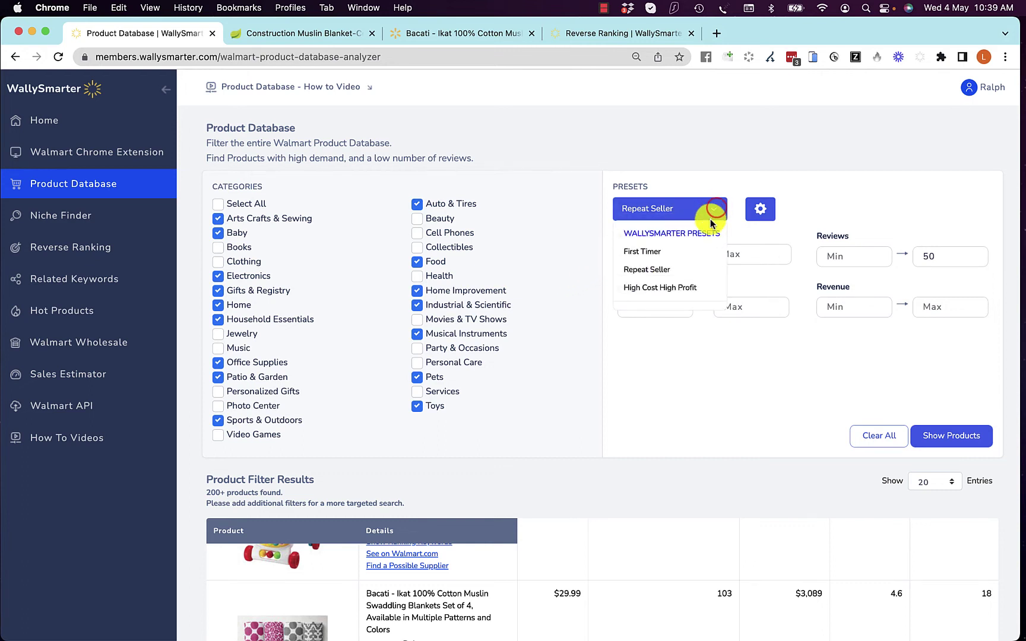
{"action": "left_click", "coordinate": [672, 287]}
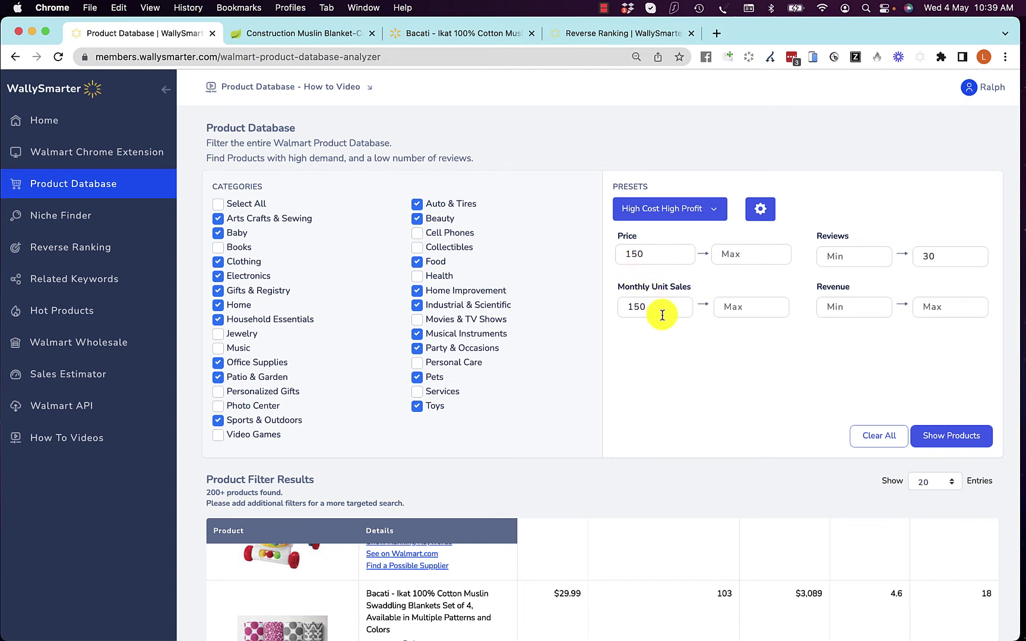
Step: Scroll through the updated results, selecting the Cricut Joy's $189.98 price
{"action": "scroll", "coordinate": [778, 469], "scroll_direction": "down", "scroll_amount": 2}
{"action": "scroll", "coordinate": [778, 469], "scroll_direction": "down", "scroll_amount": 5}
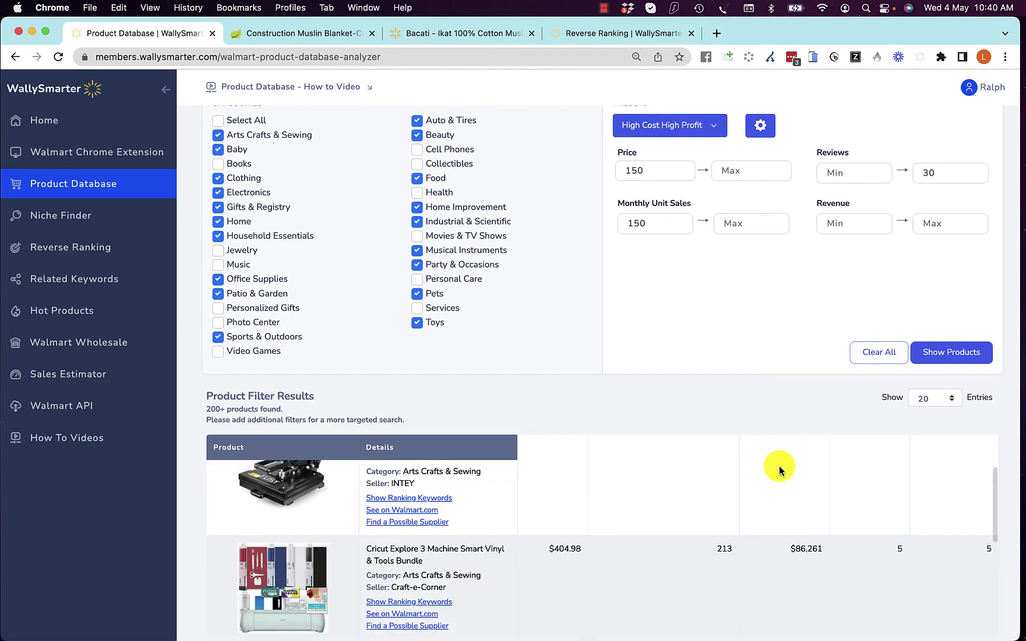
{"action": "scroll", "coordinate": [531, 555], "scroll_direction": "down", "scroll_amount": 2}
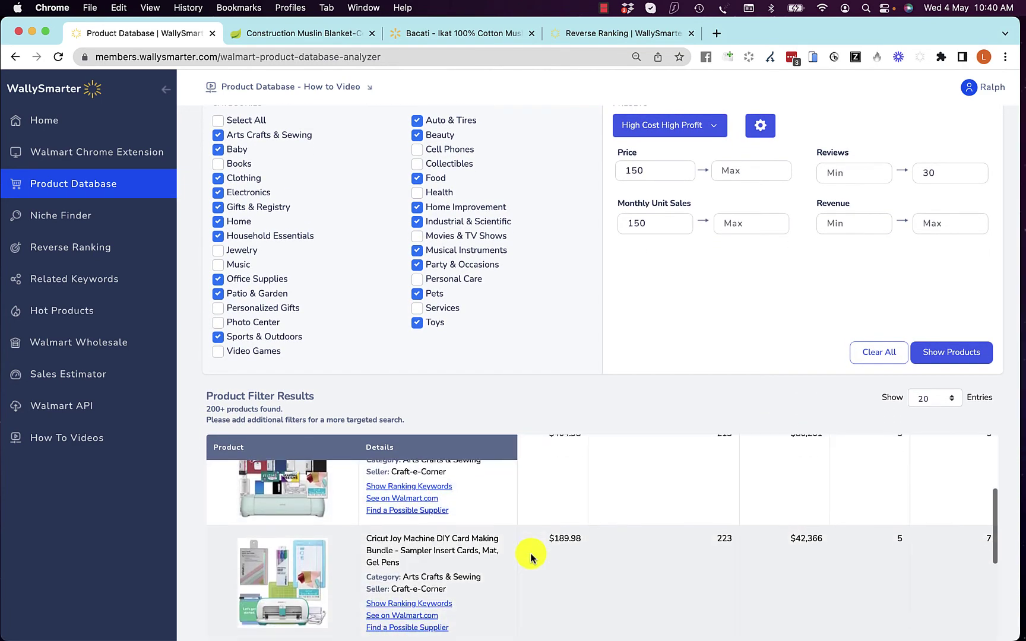
{"action": "double_click", "coordinate": [562, 507]}
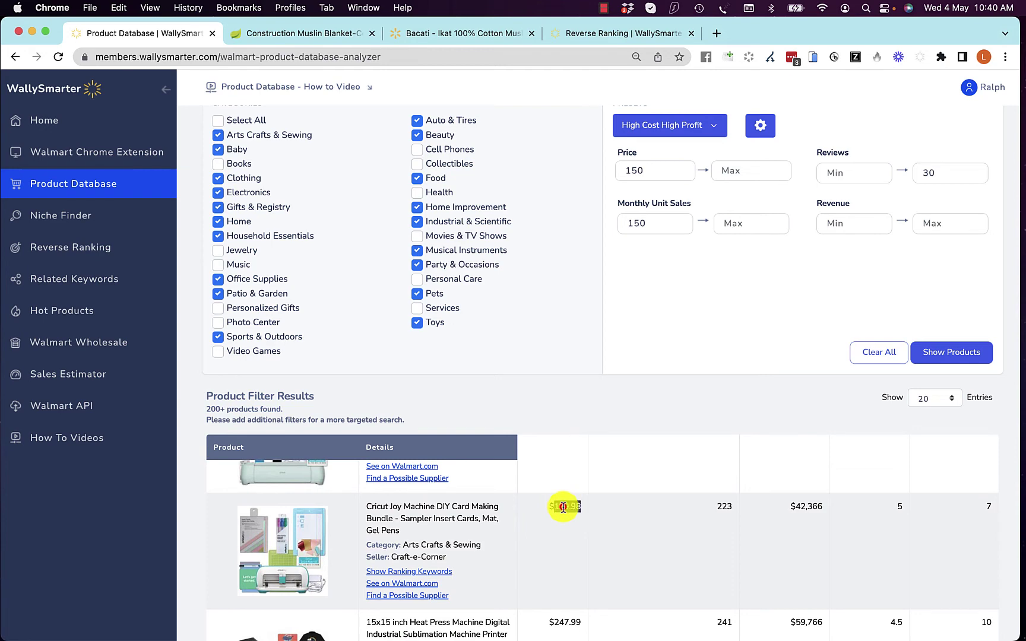
{"action": "scroll", "coordinate": [559, 532], "scroll_direction": "up", "scroll_amount": 10}
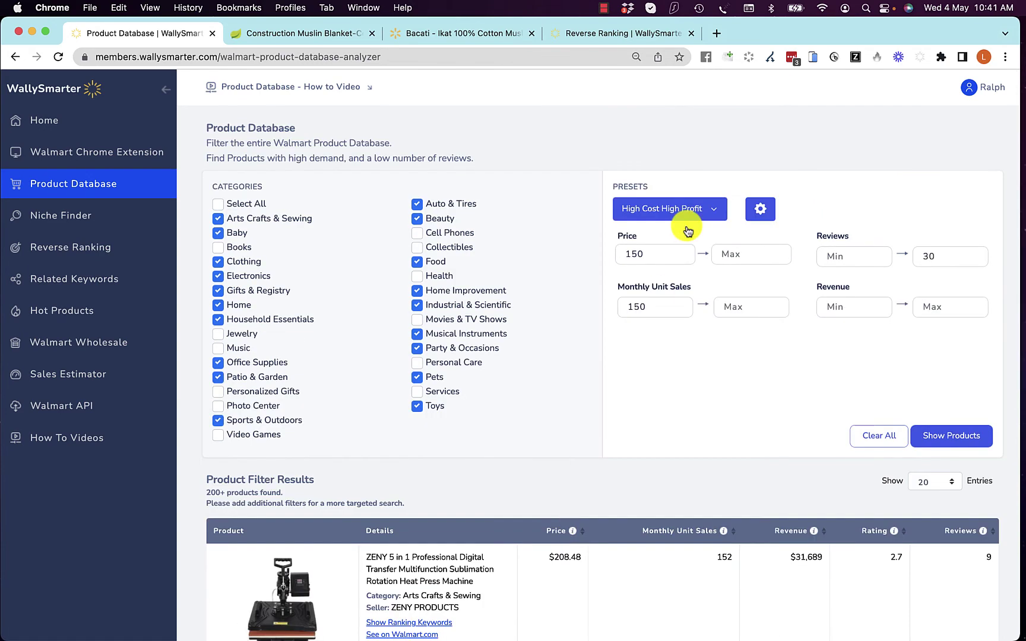
Step: Clear all product categories and check only Musical Instruments
{"action": "left_click", "coordinate": [659, 256]}
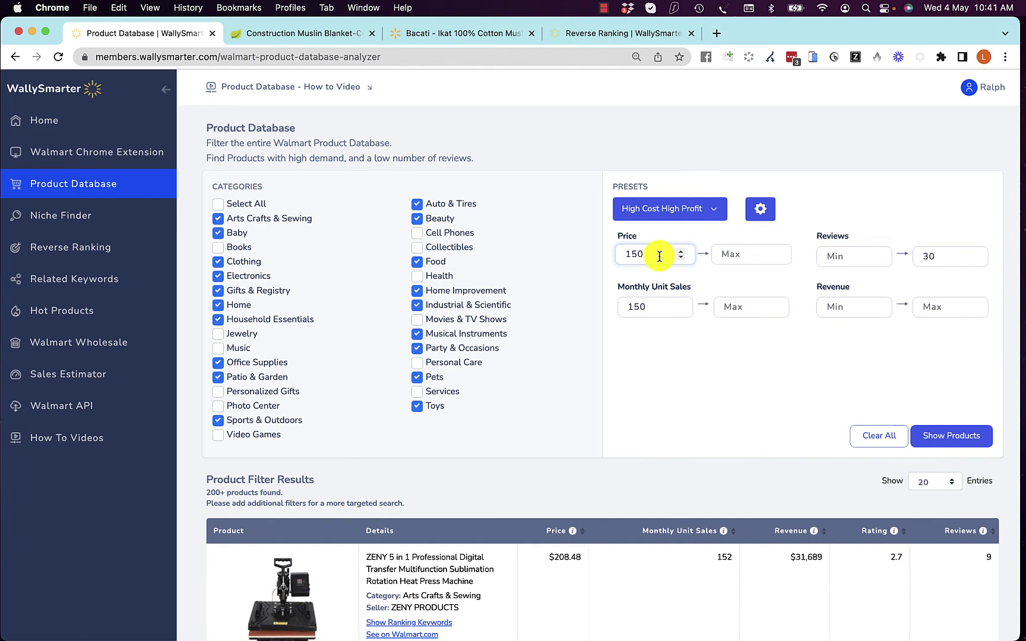
{"action": "left_click", "coordinate": [220, 205]}
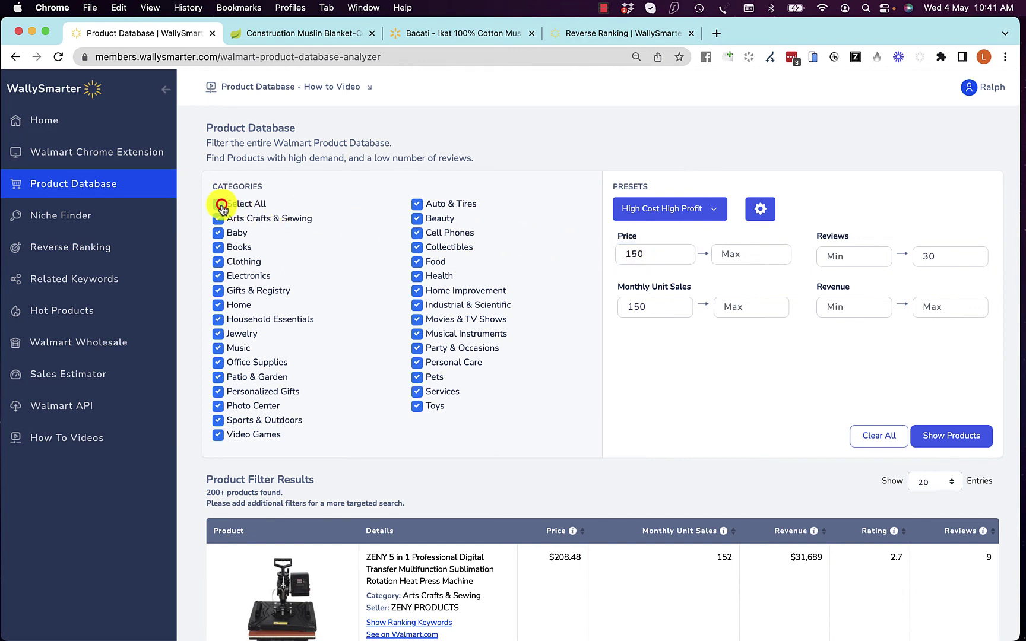
{"action": "left_click", "coordinate": [220, 205]}
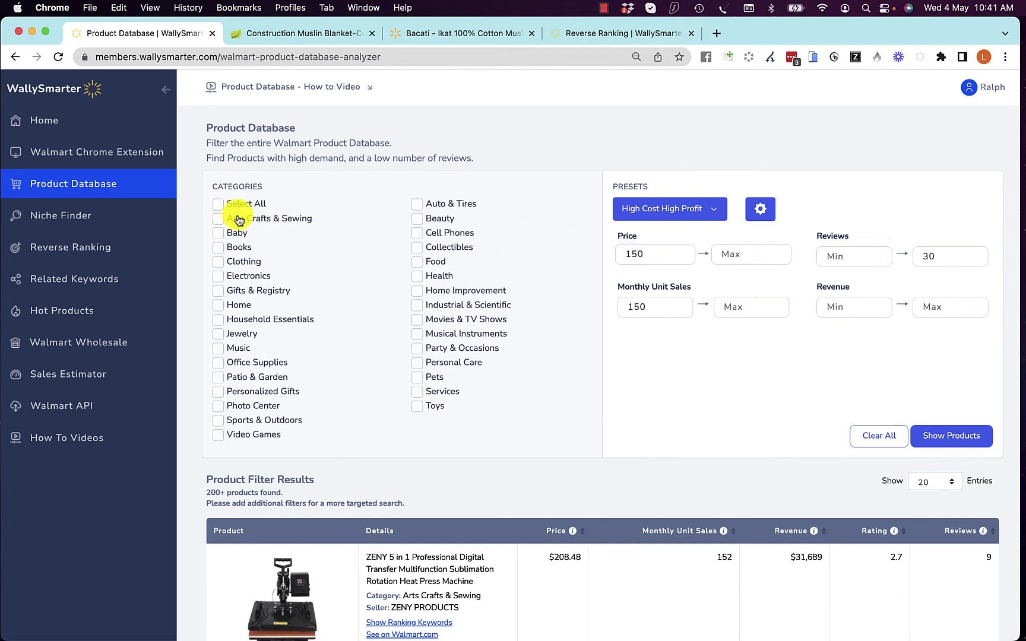
{"action": "left_click", "coordinate": [419, 333]}
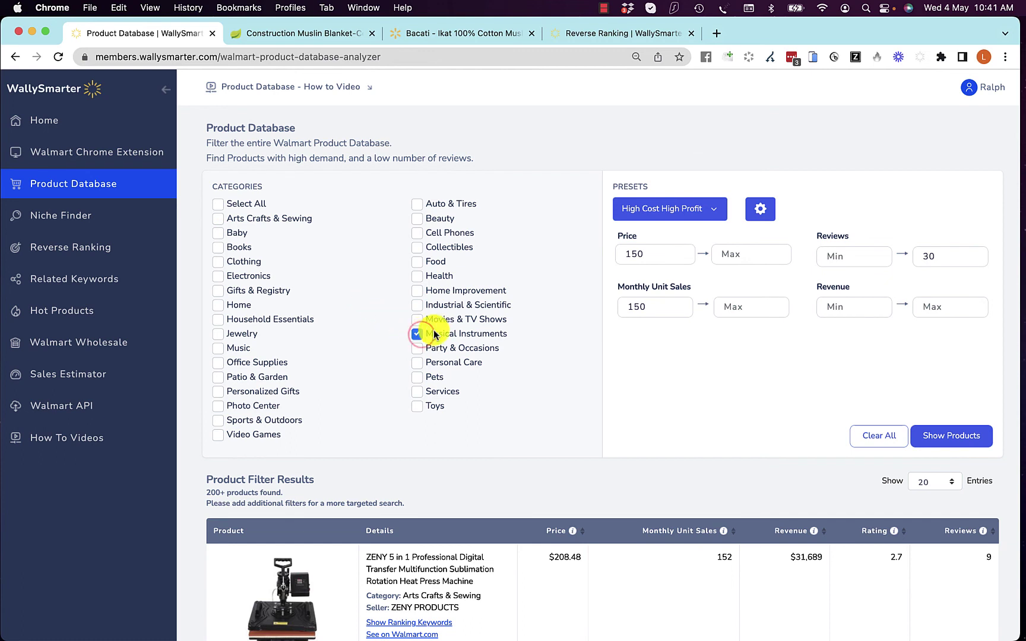
{"action": "left_click", "coordinate": [647, 254]}
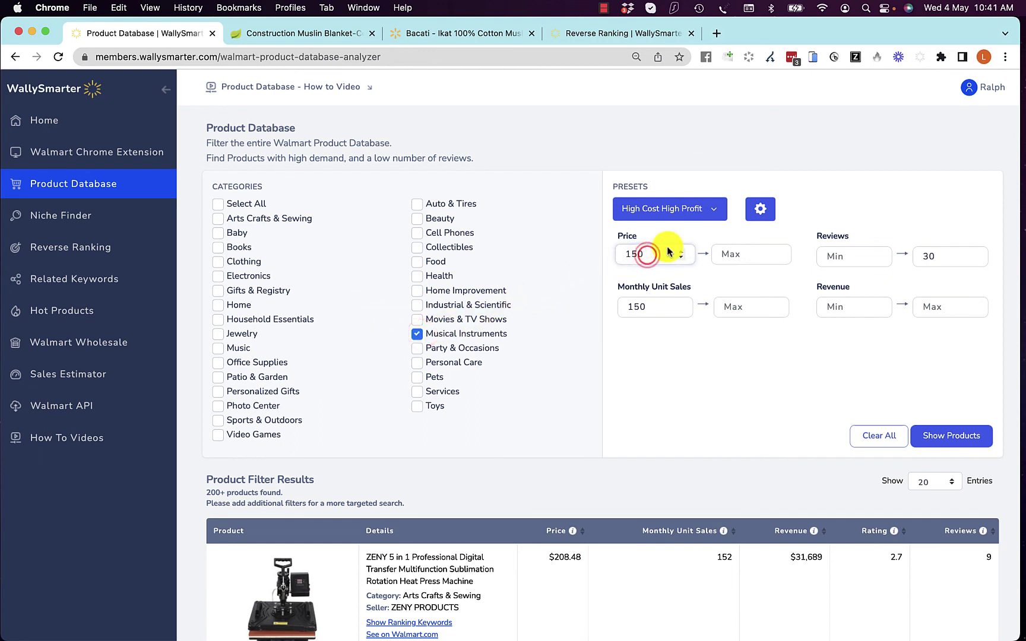
{"action": "left_click", "coordinate": [760, 212]}
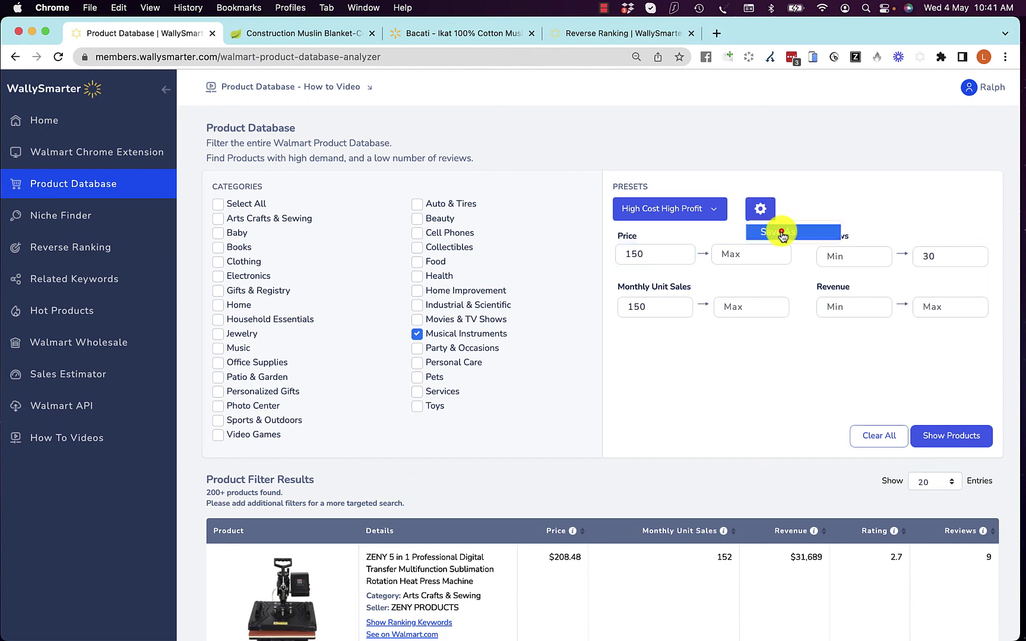
Step: Save the filters as a new preset named 'Musical' and confirm it in the Presets list
{"action": "left_click", "coordinate": [778, 231]}
{"action": "left_click", "coordinate": [478, 149]}
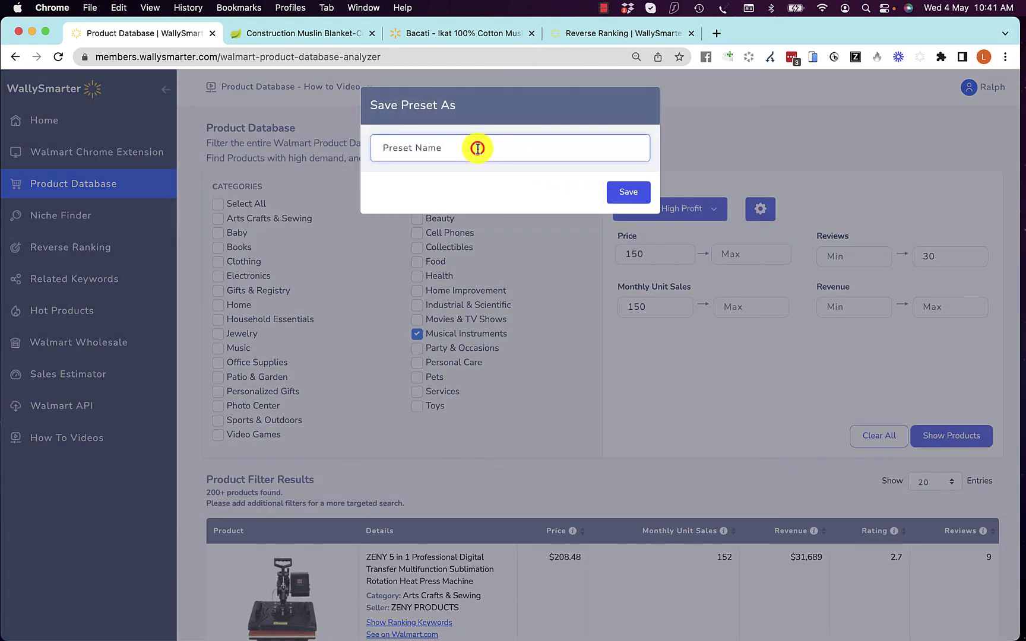
{"action": "type", "text": "Musical"}
{"action": "left_click", "coordinate": [630, 192]}
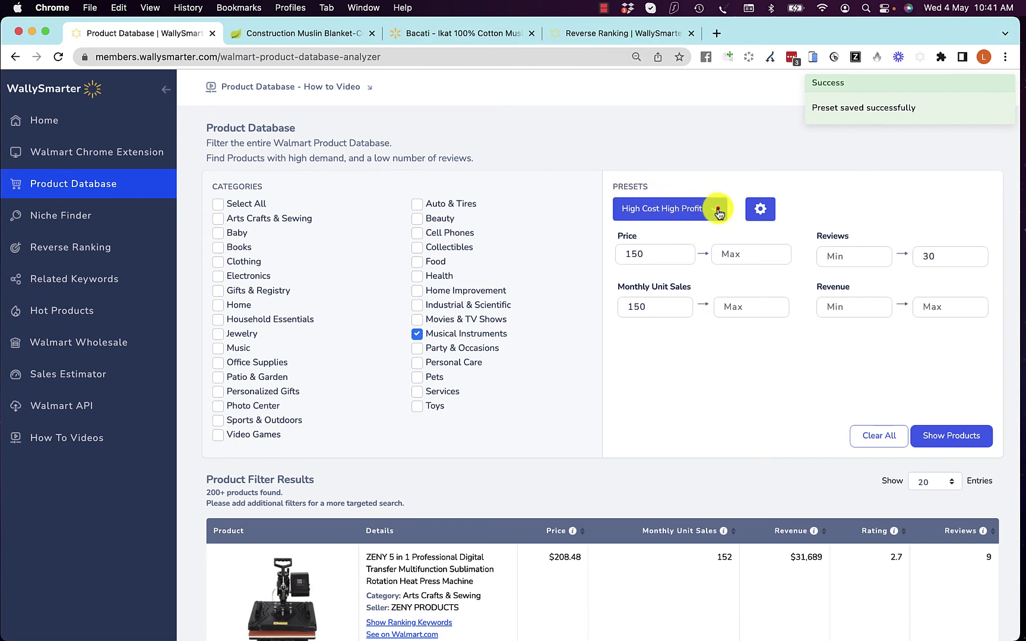
{"action": "left_click", "coordinate": [691, 209]}
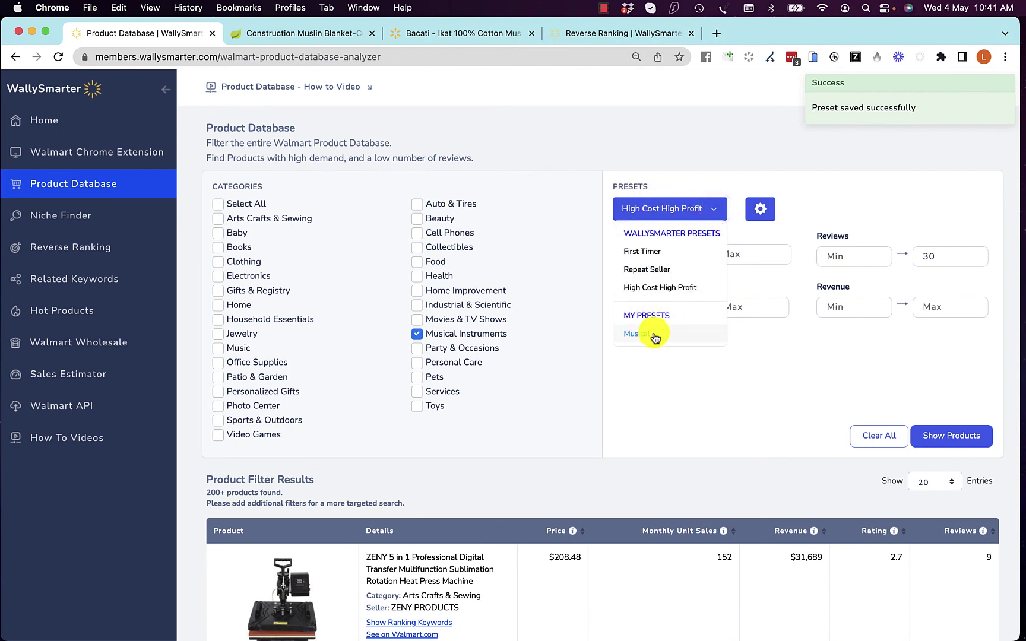